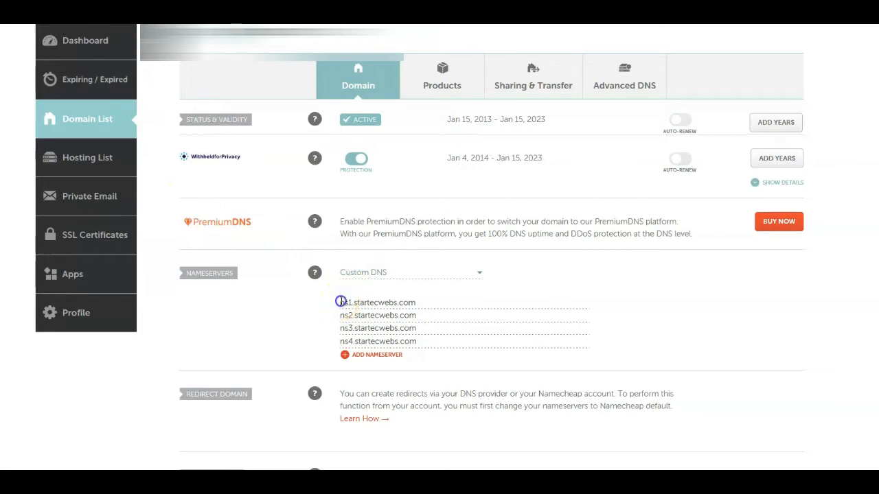
# Step: Copy the first nameserver, ns1.startecwebs.com, from the existing domain's custom DNS list
pyautogui.moveTo(341, 302); pyautogui.dragTo(436, 304)
pyautogui.hotkey('ctrl', 'c')
pyautogui.rightClick(436, 303)
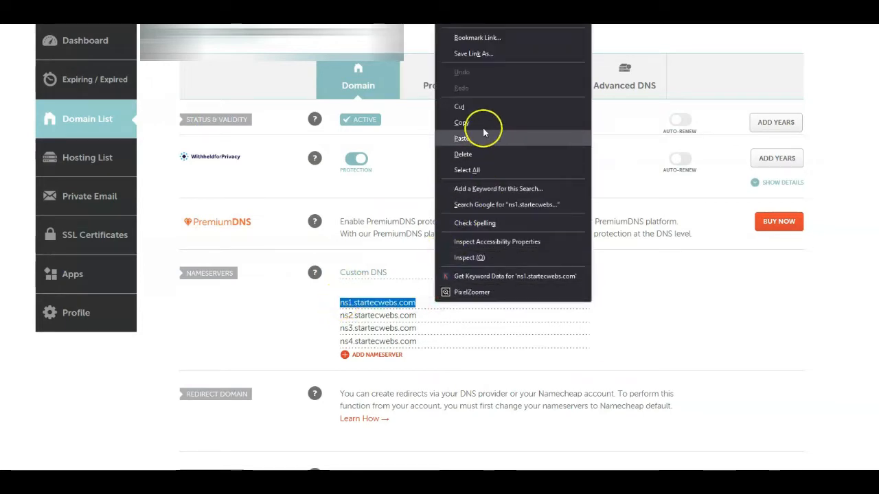
pyautogui.click(460, 122)
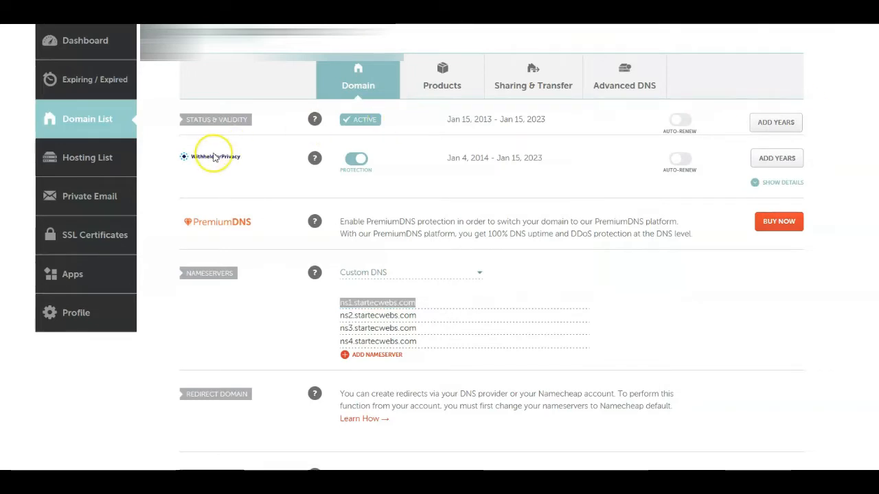
# Step: Return to the domain list and open the management page for endsugars.com
pyautogui.scroll(1, 199, 137)
pyautogui.click(81, 123)
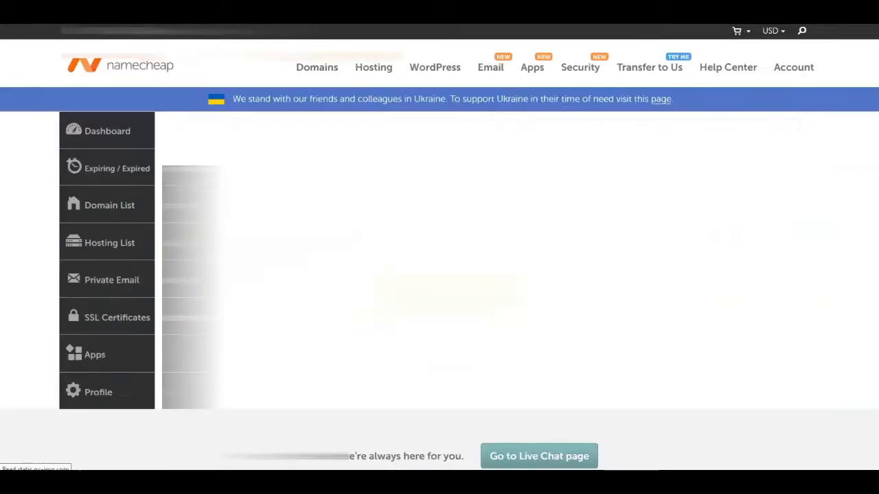
pyautogui.scroll(-4, 436, 322)
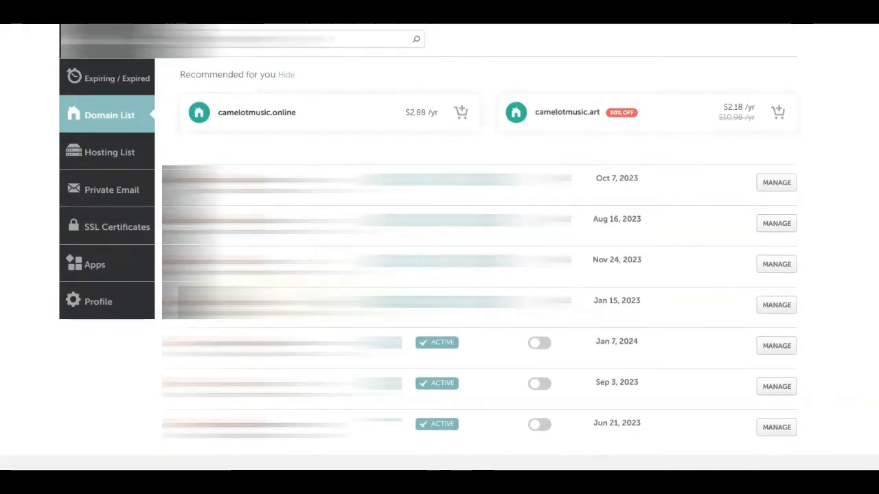
pyautogui.click(776, 268)
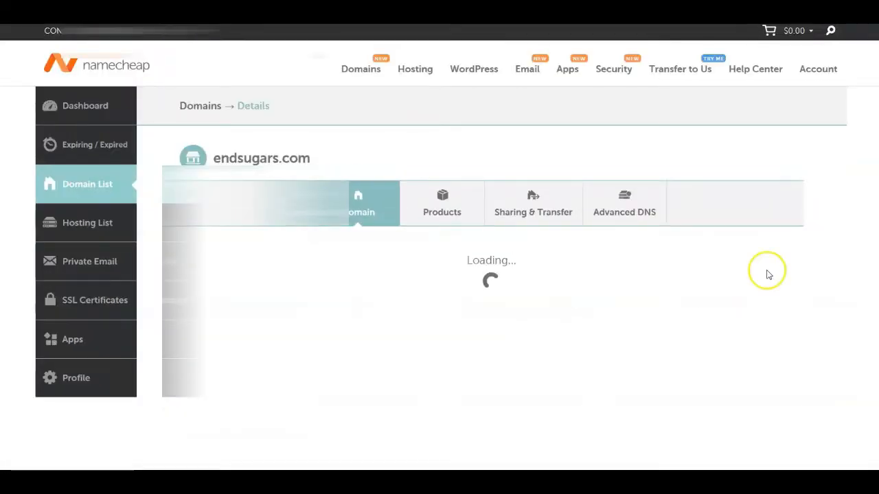
# Step: Switch the nameservers of endsugars.com to Custom DNS and paste ns1.startecwebs.com as the first nameserver
pyautogui.scroll(-2, 350, 261)
pyautogui.click(352, 273)
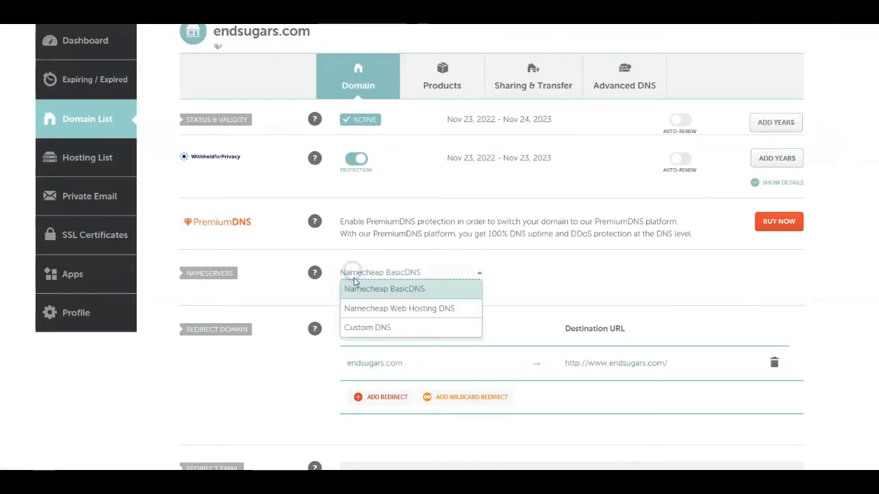
pyautogui.click(366, 327)
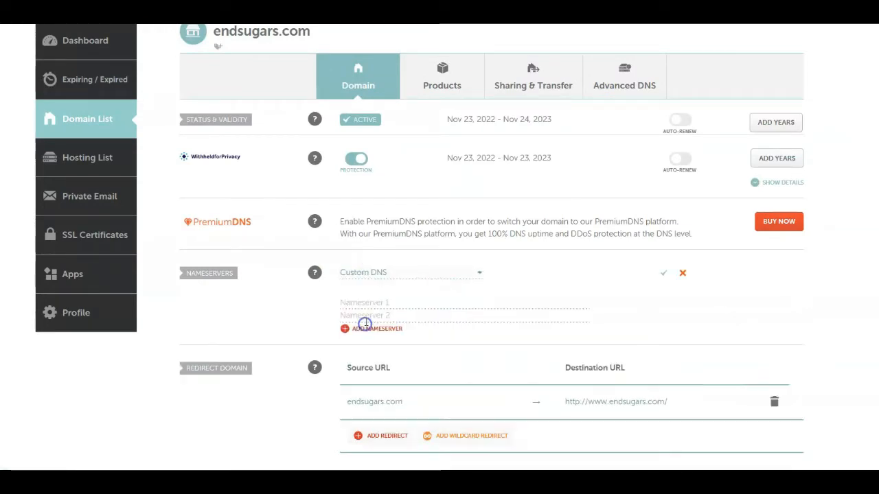
pyautogui.rightClick(351, 296)
pyautogui.click(353, 304)
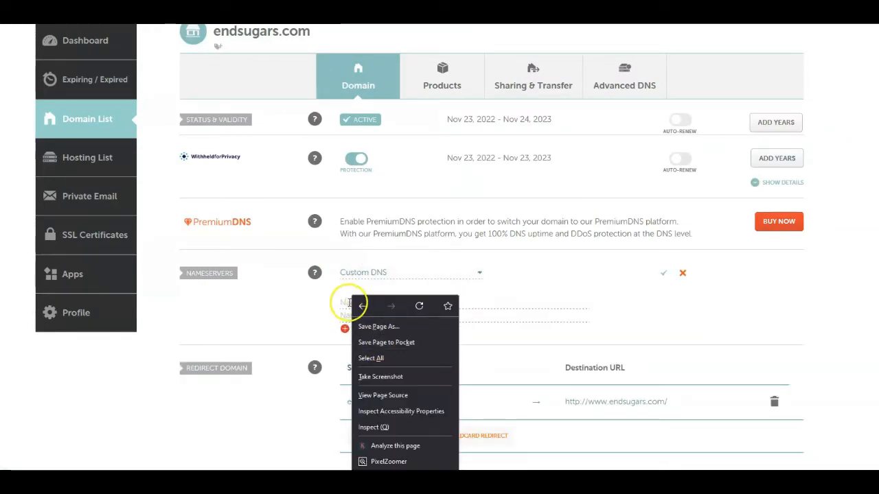
pyautogui.rightClick(345, 304)
pyautogui.click(375, 170)
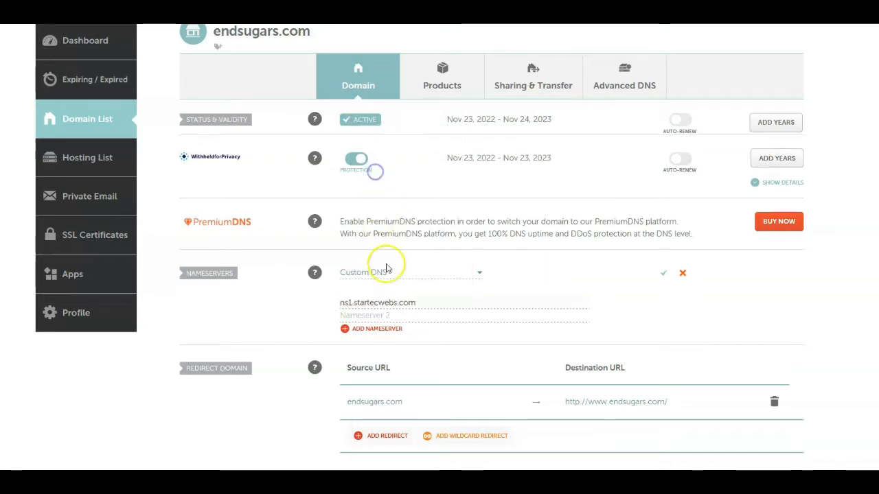
# Step: Enter ns2.startecwebs.com as the second nameserver by pasting the copied address and changing its number
pyautogui.rightClick(364, 315)
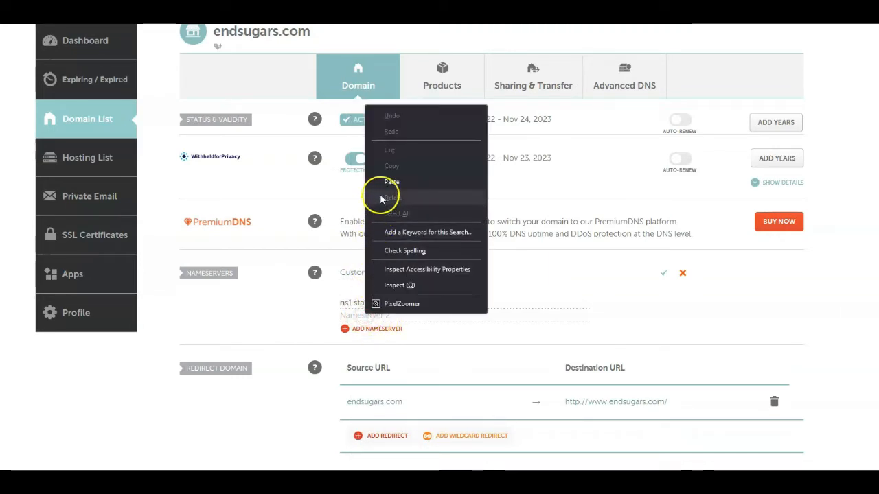
pyautogui.click(376, 172)
pyautogui.click(351, 315)
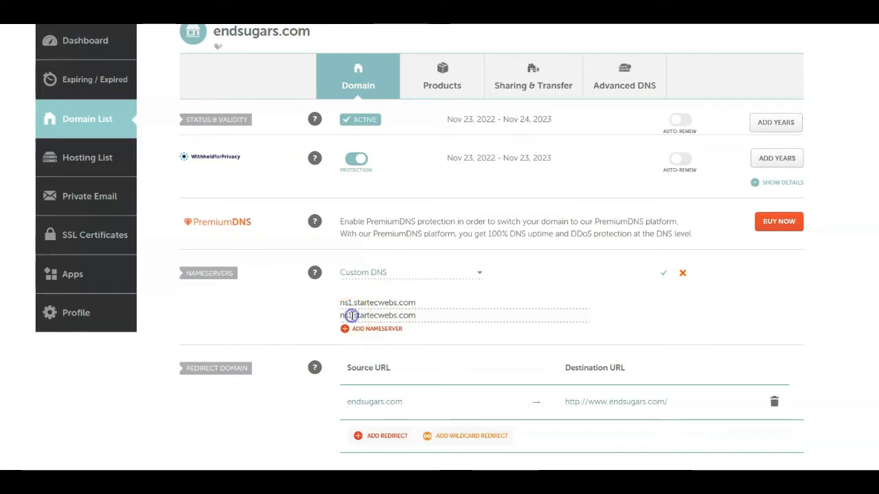
pyautogui.press('BackSpace')
pyautogui.write('2')
pyautogui.click(664, 275)
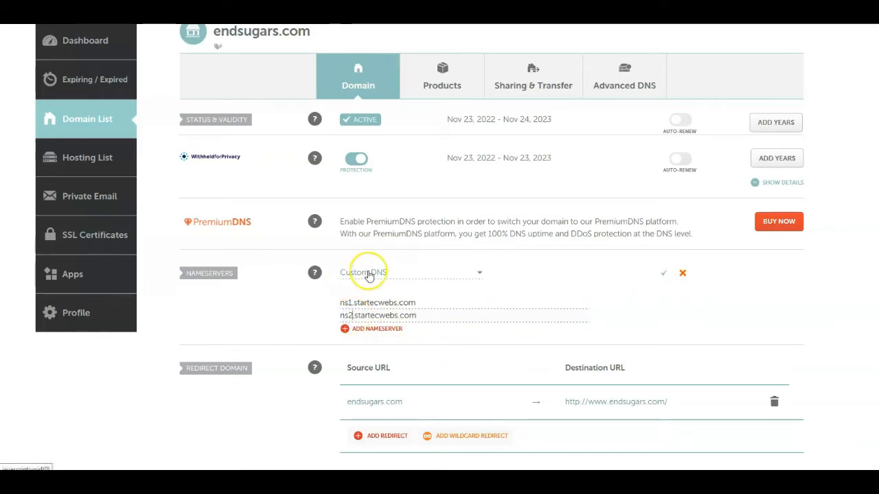
# Step: Add ns3.startecwebs.com and ns4.startecwebs.com as the third and fourth nameservers and save the custom DNS settings
pyautogui.scroll(1, 414, 218)
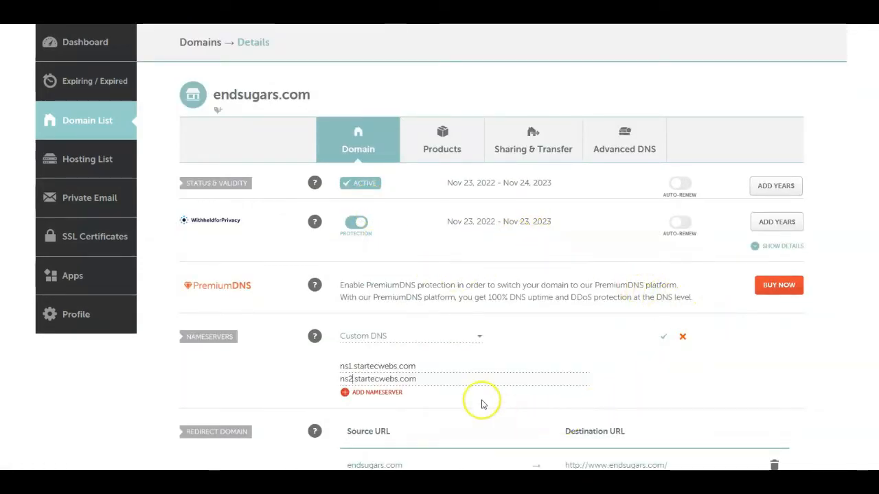
pyautogui.click(377, 397)
pyautogui.rightClick(355, 397)
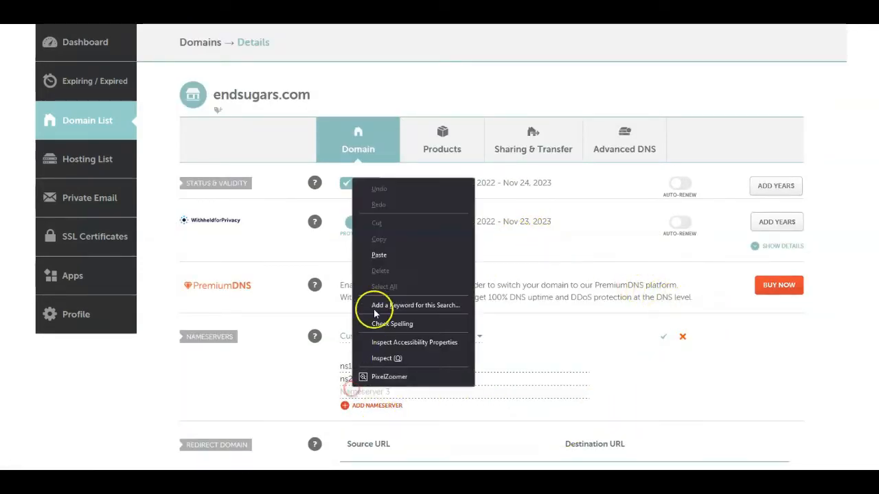
pyautogui.click(381, 272)
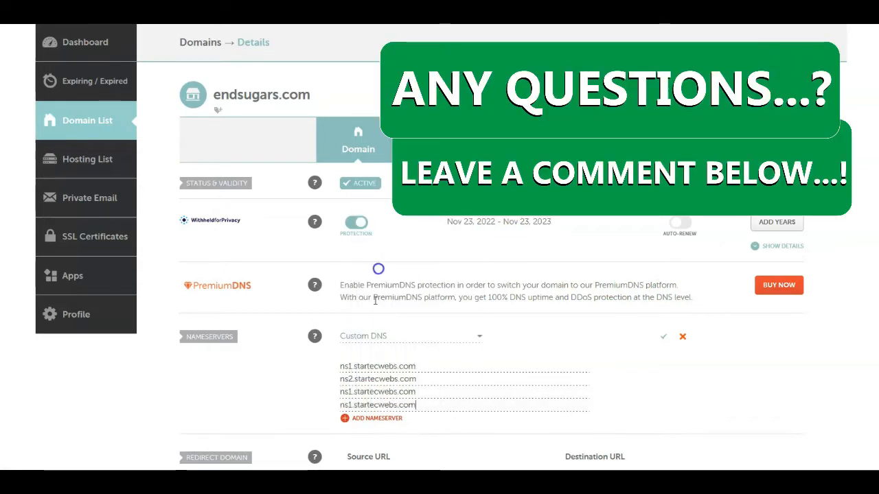
pyautogui.click(353, 405)
pyautogui.press('BackSpace')
pyautogui.write('4')
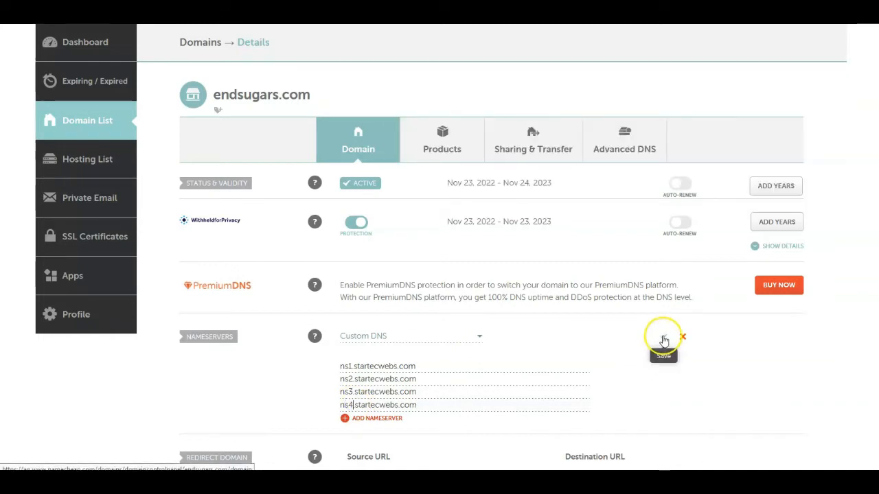
pyautogui.click(664, 340)
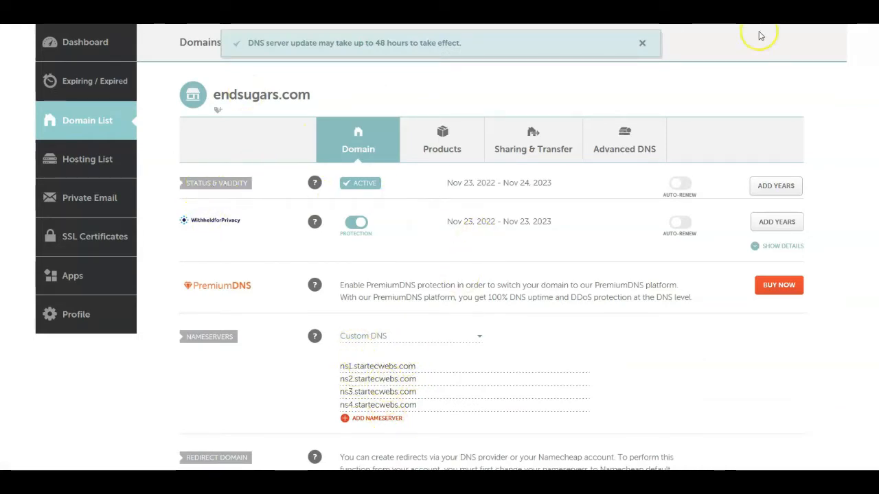
# Step: Switch to cPanel, create the addon domain endsugars.com and open its files in File Manager
pyautogui.scroll(2, 851, 98)
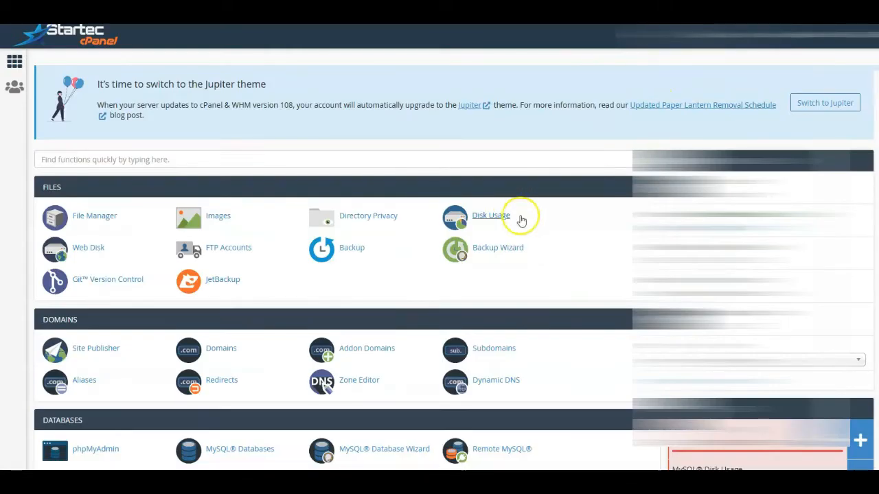
pyautogui.click(354, 351)
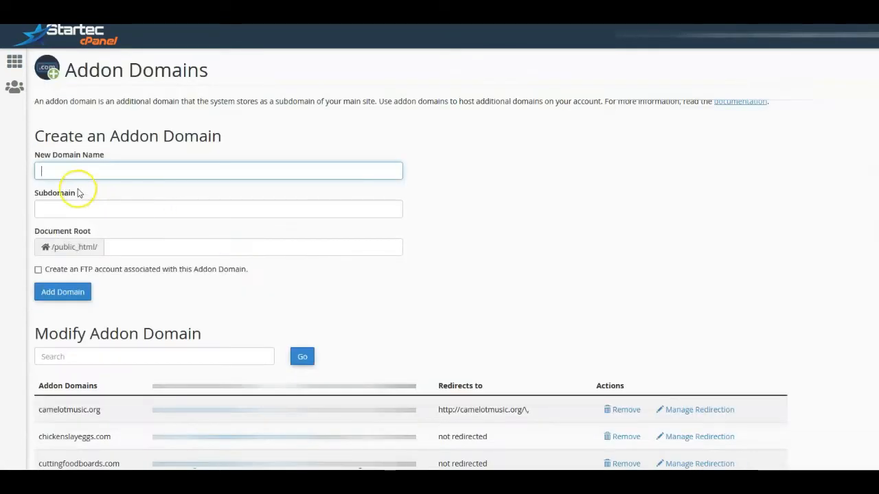
pyautogui.rightClick(57, 175)
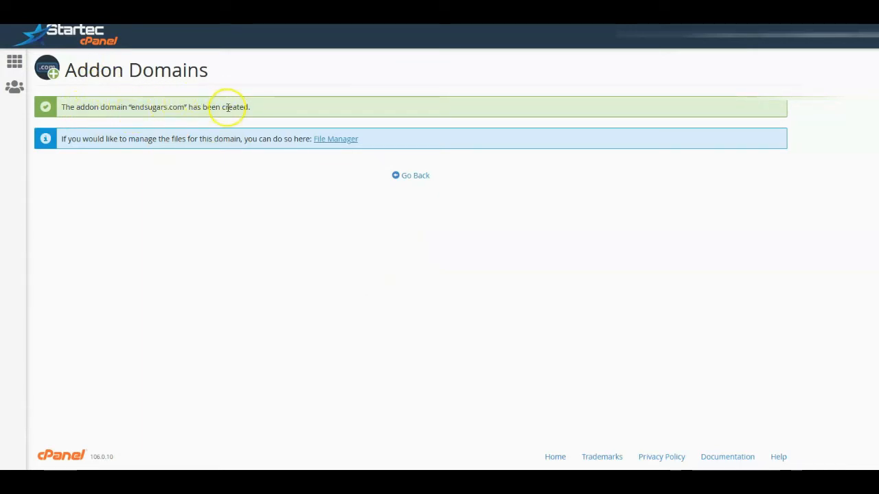
pyautogui.click(343, 141)
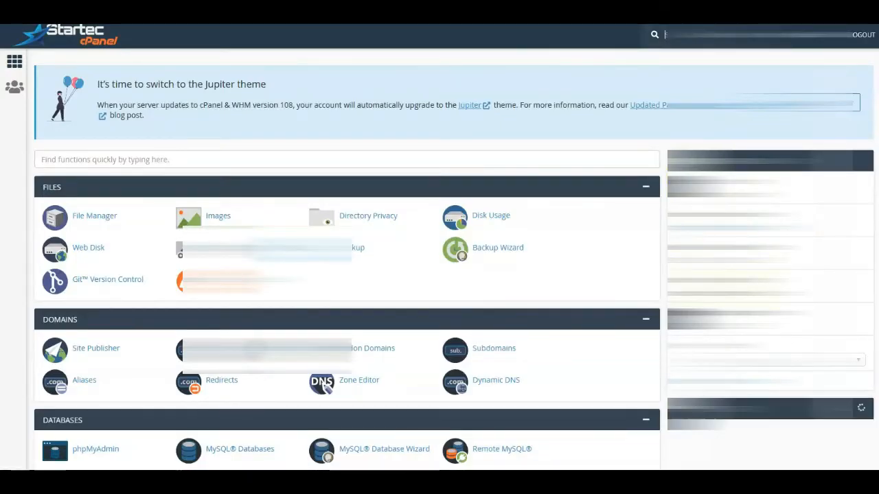
# Step: Open WordPress in the Softaculous Apps Installer, look over the current installations and start a new installation
pyautogui.scroll(-5, 101, 385)
pyautogui.scroll(-1, 101, 385)
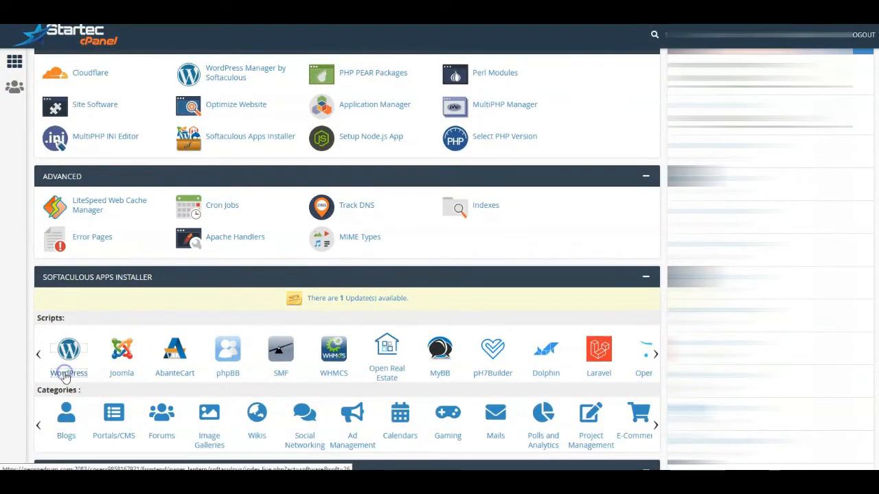
pyautogui.click(65, 377)
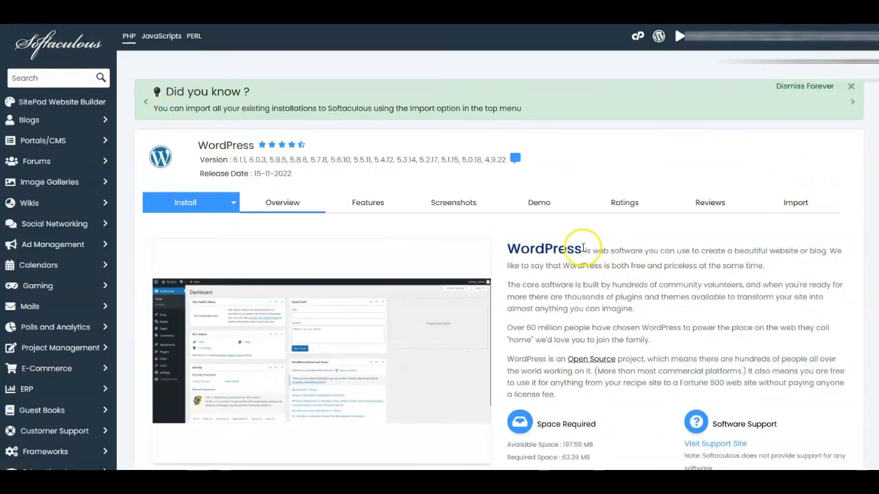
pyautogui.scroll(-1, 584, 255)
pyautogui.scroll(-3, 584, 255)
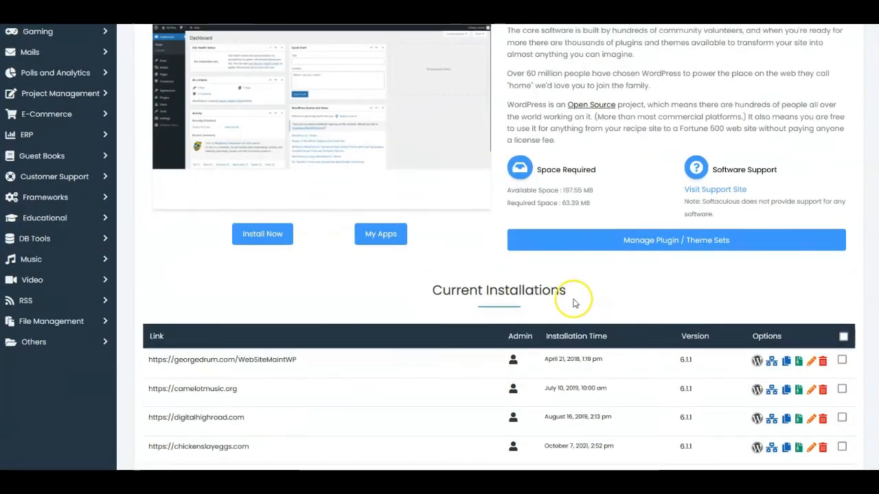
pyautogui.scroll(1, 613, 260)
pyautogui.scroll(2, 206, 149)
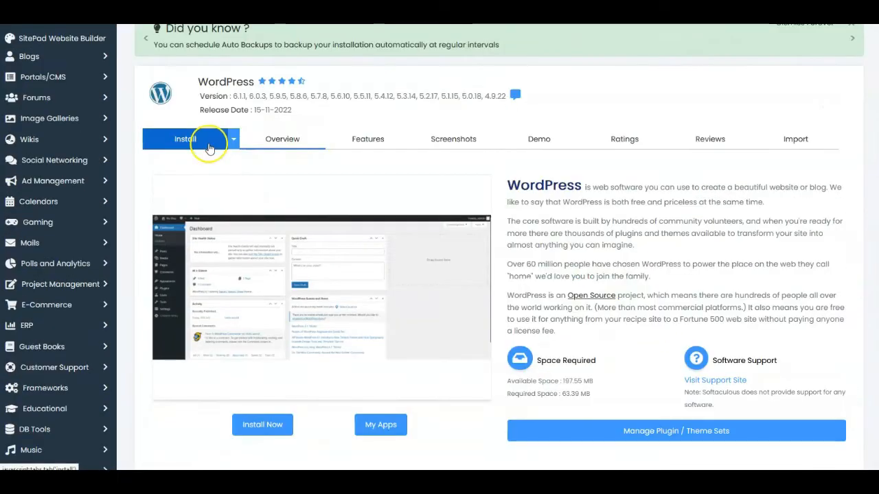
pyautogui.click(262, 424)
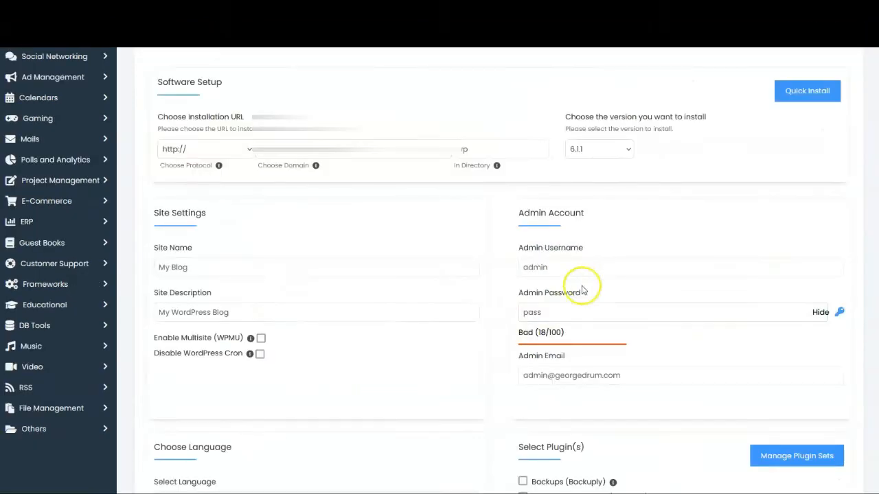
pyautogui.click(206, 291)
pyautogui.click(182, 267)
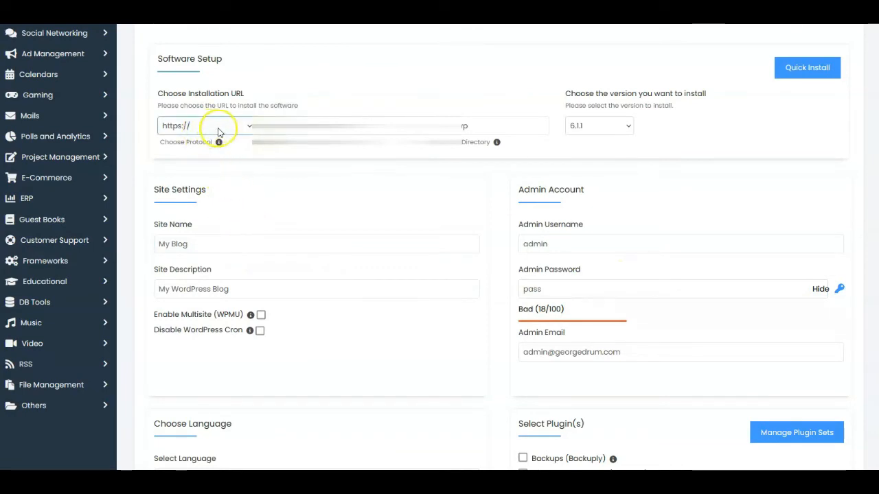
pyautogui.click(245, 127)
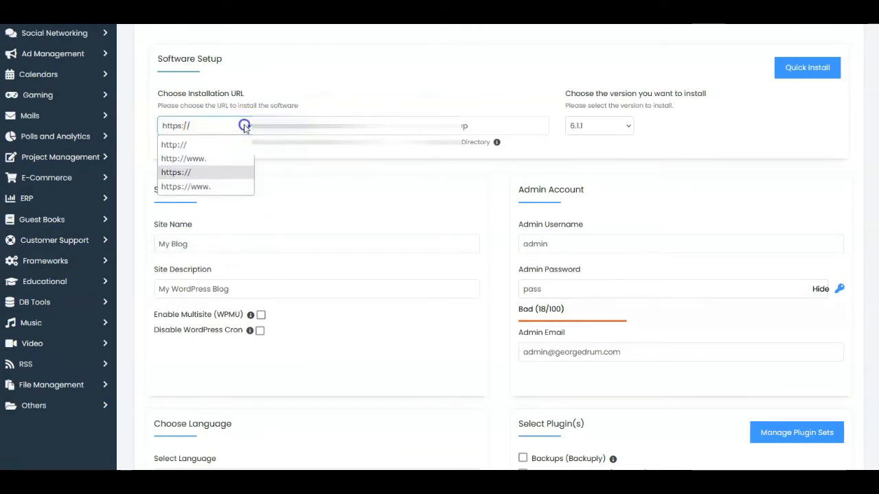
pyautogui.click(185, 186)
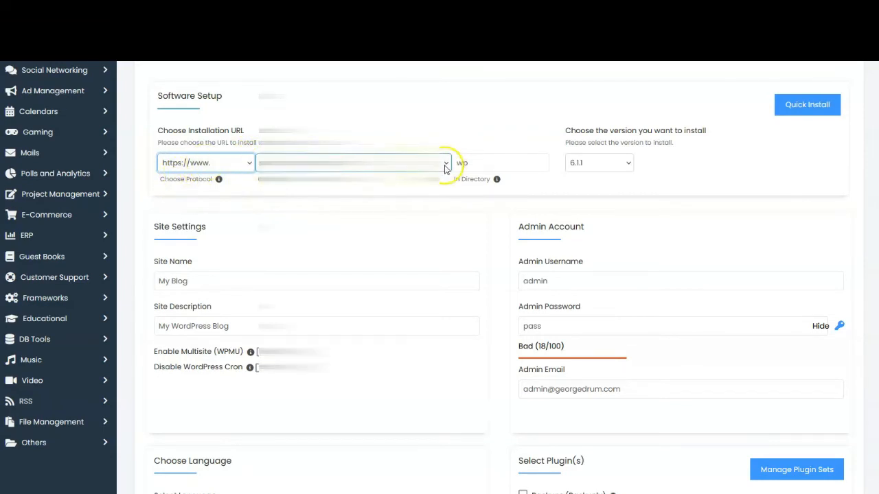
pyautogui.click(445, 166)
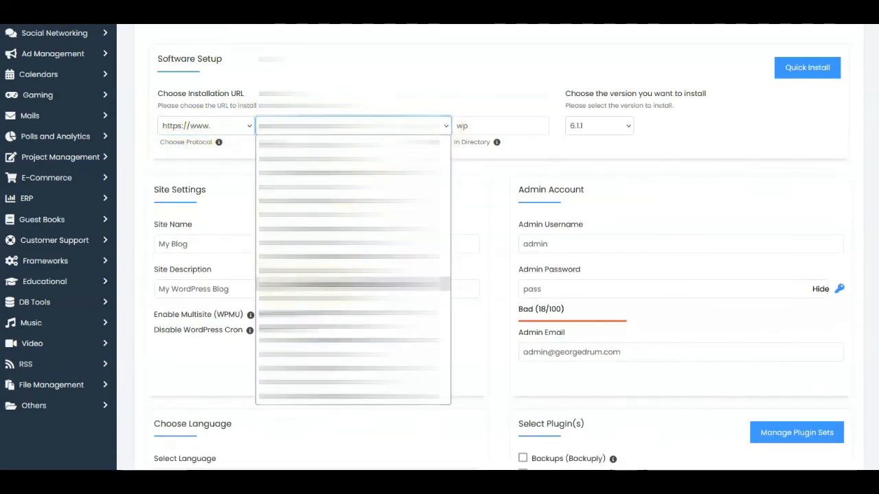
pyautogui.click(351, 312)
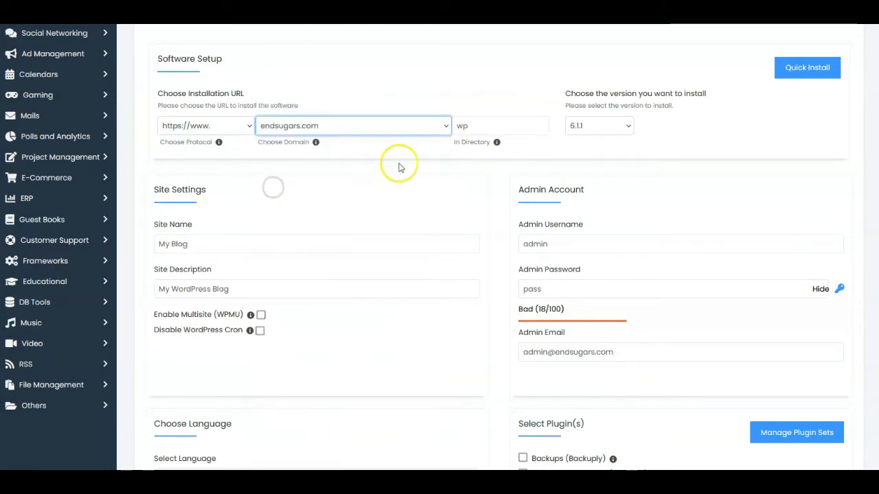
# Step: Open the WordPress installation directory for editing
pyautogui.click(471, 132)
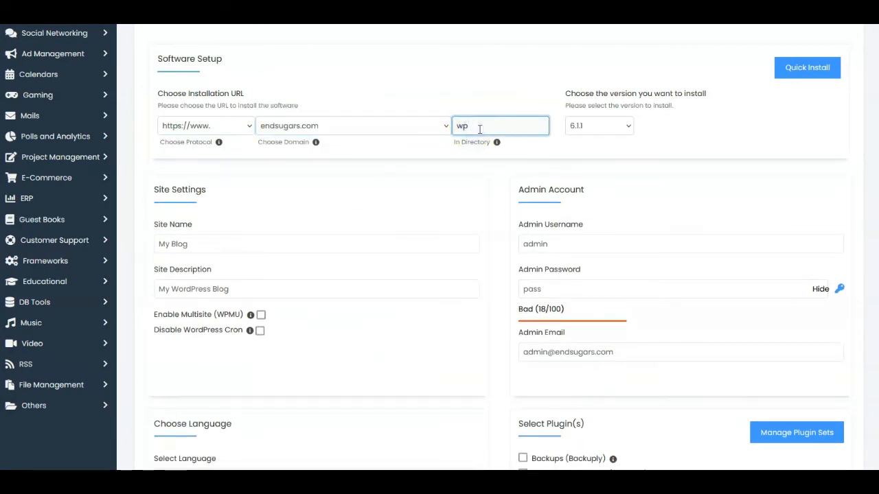